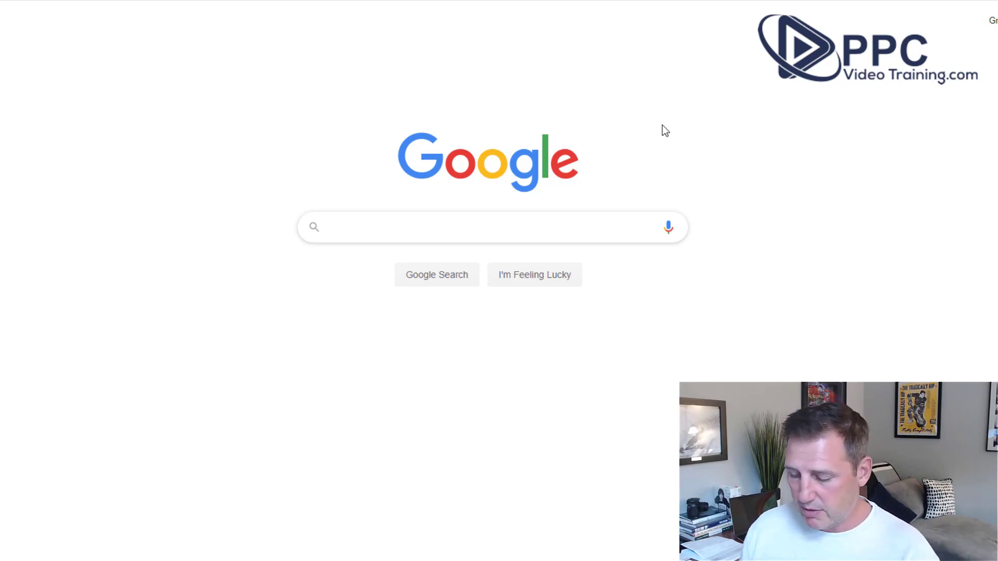
Type 'plumbers' into the Google search box to see the autocomplete suggestions.
type("plumbers")
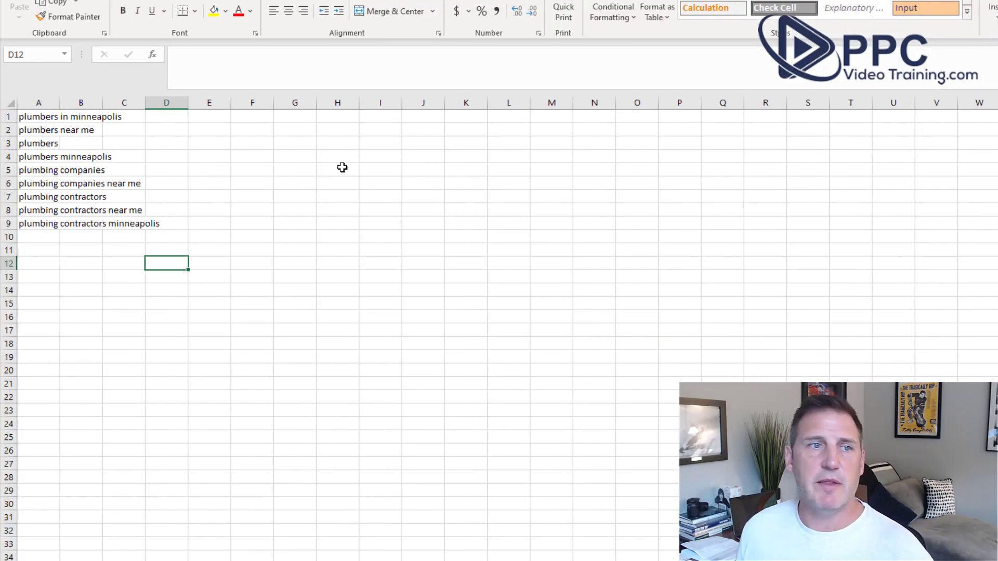
Select the nine plumbing keywords in A1:A9 to review them, then deselect them.
left_click_drag(51, 114, 42, 231)
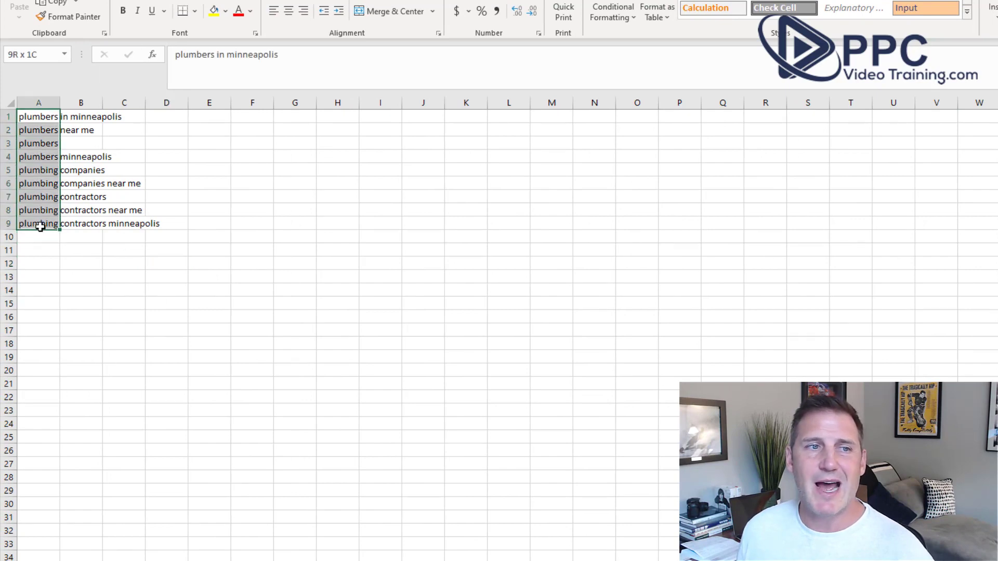
left_click(219, 248)
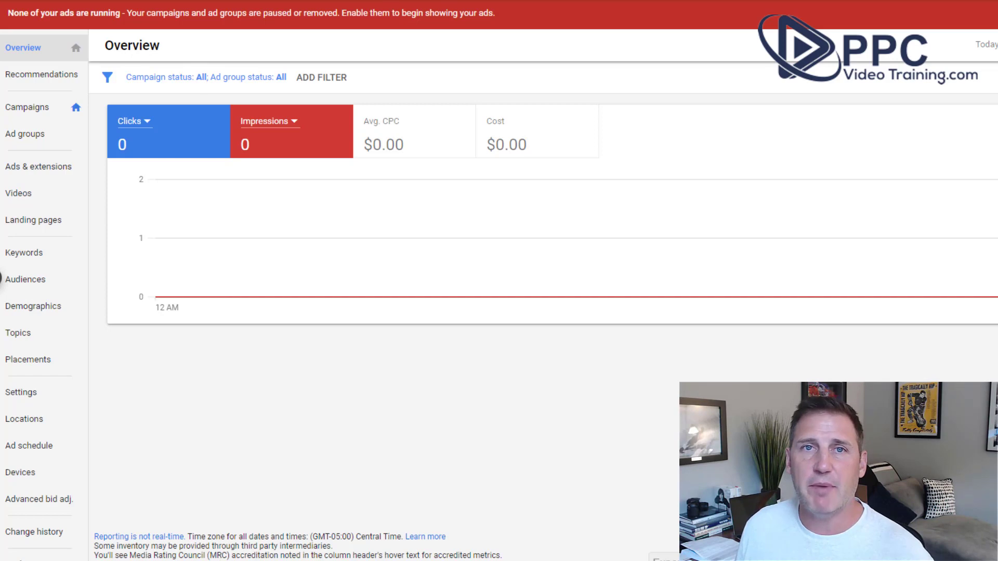
Open Keyword Planner's Discover new keywords from the Google Ads tools menu.
left_click(810, 15)
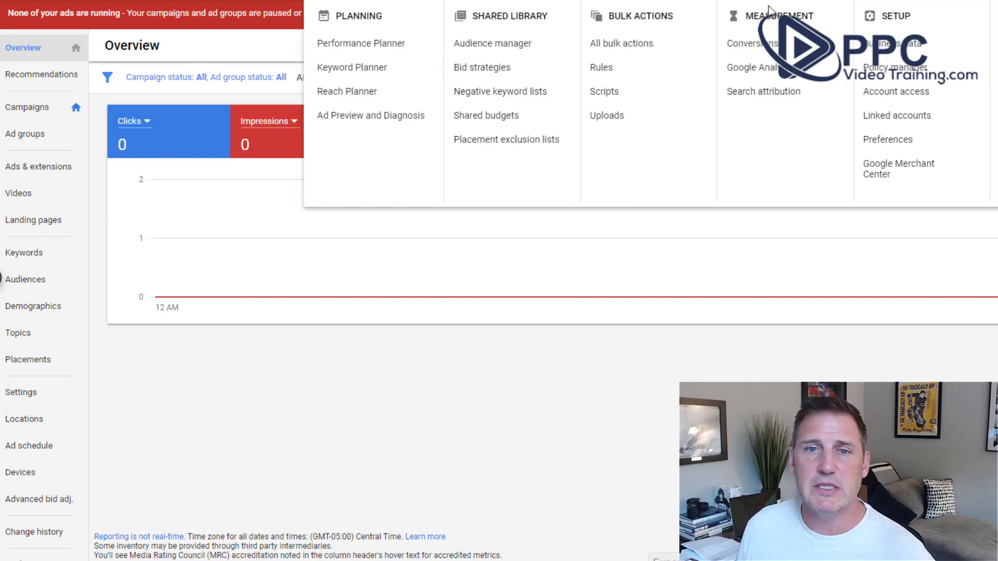
left_click(352, 71)
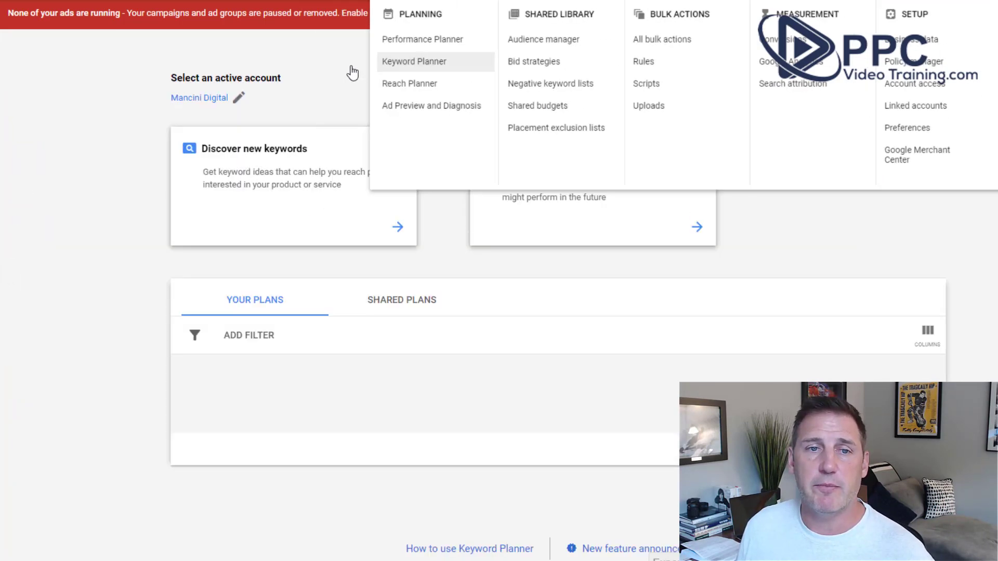
left_click(210, 155)
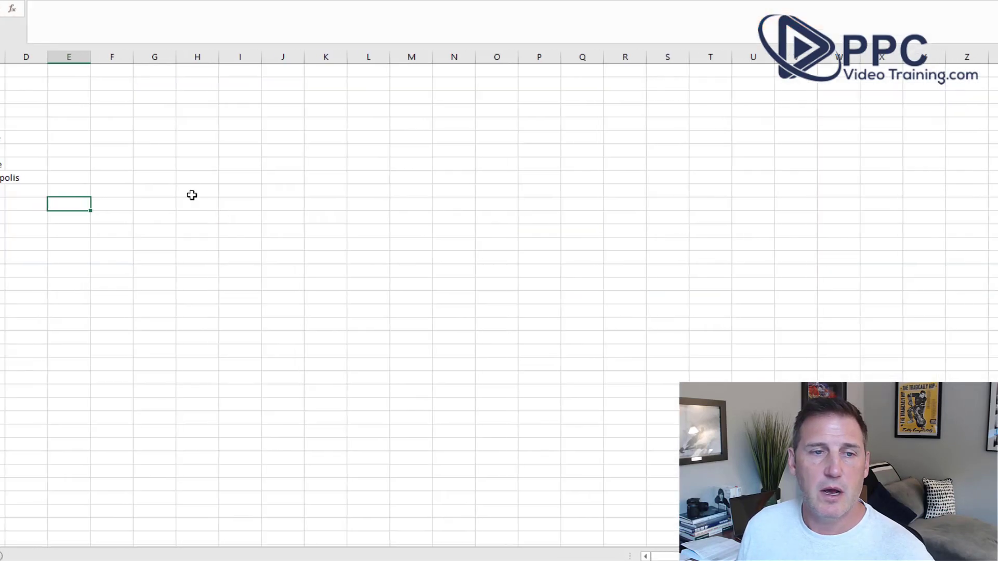
Copy the nine spreadsheet keywords, paste them as seed keywords, and get results.
left_click_drag(31, 71, 33, 177)
key("ctrl+c")
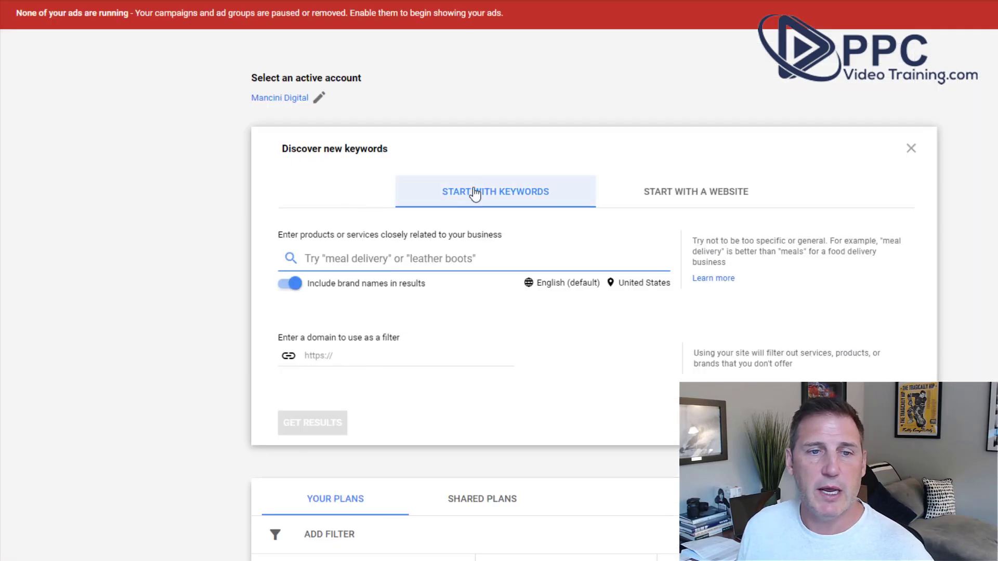
key("ctrl+v")
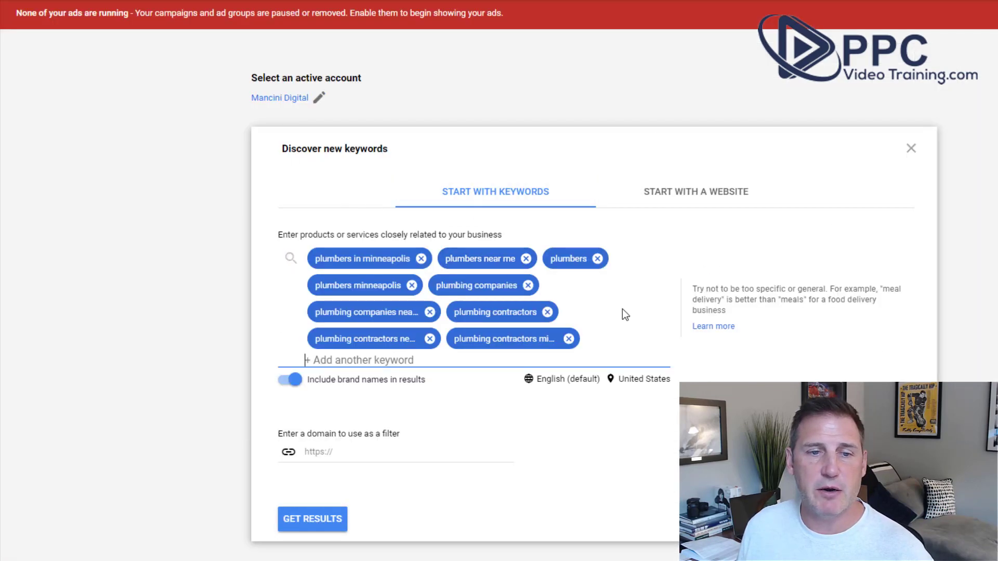
left_click(313, 521)
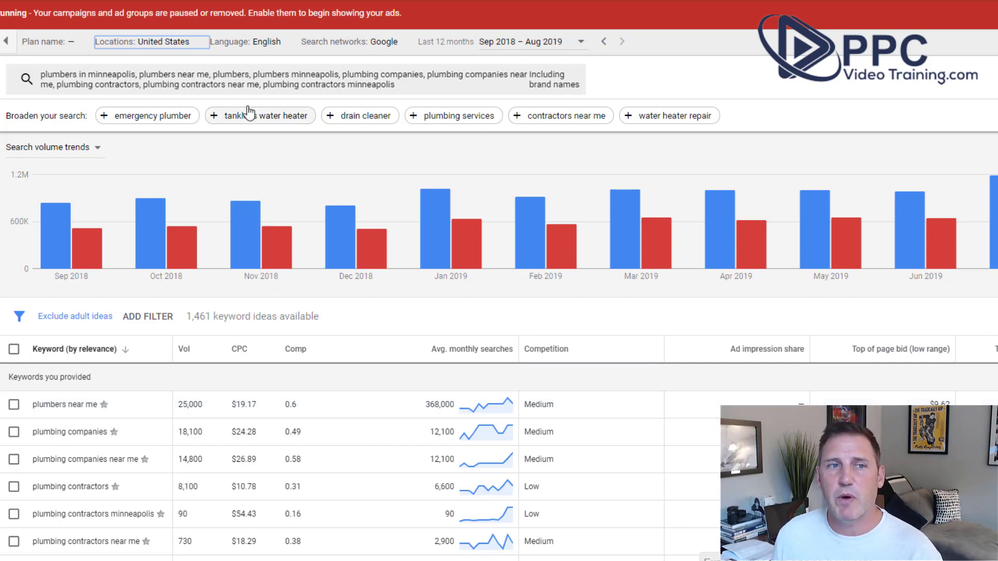
Remove United States from the locations and target the city of Minneapolis, Minnesota.
left_click(200, 42)
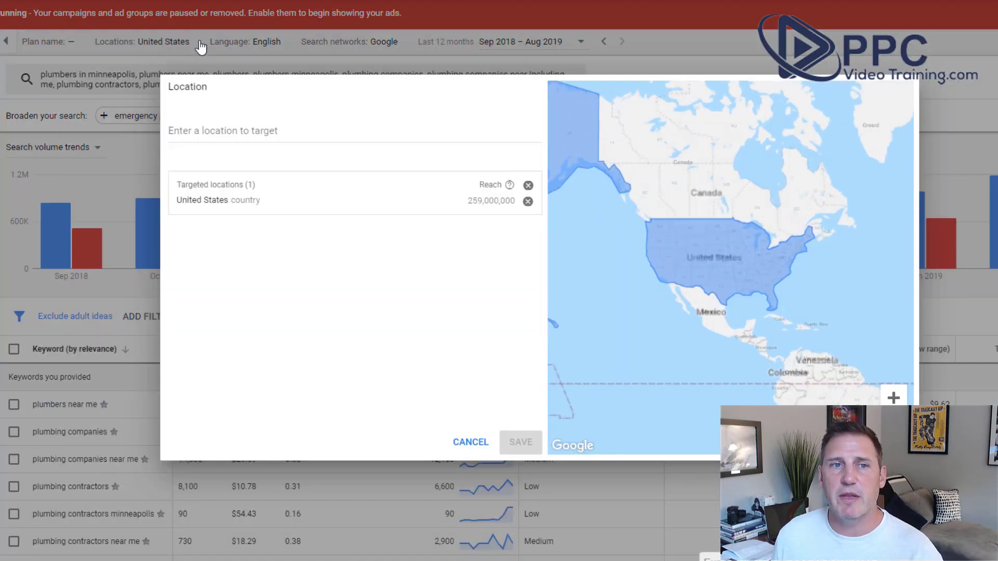
left_click(527, 201)
left_click(319, 132)
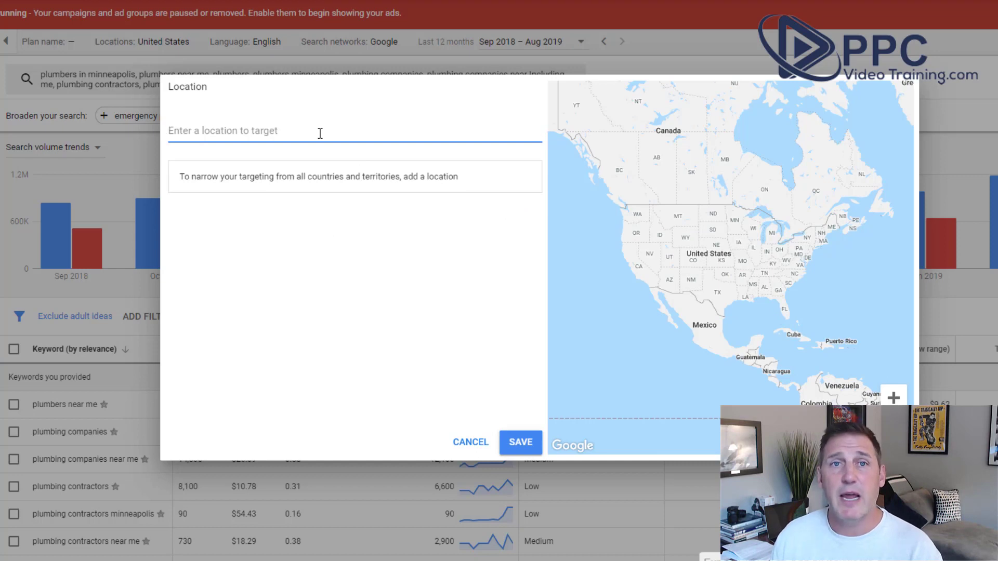
type("min")
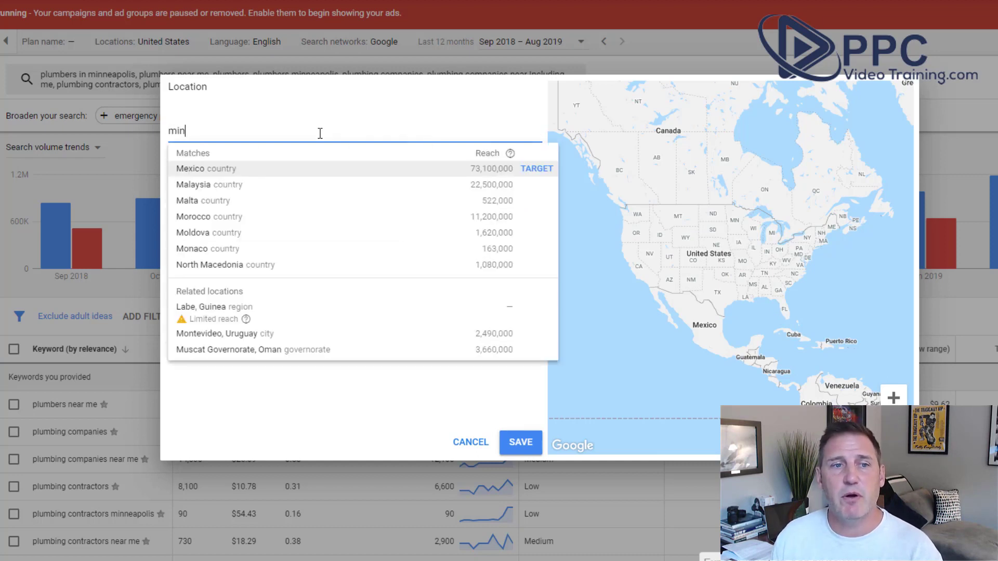
type("neapolis")
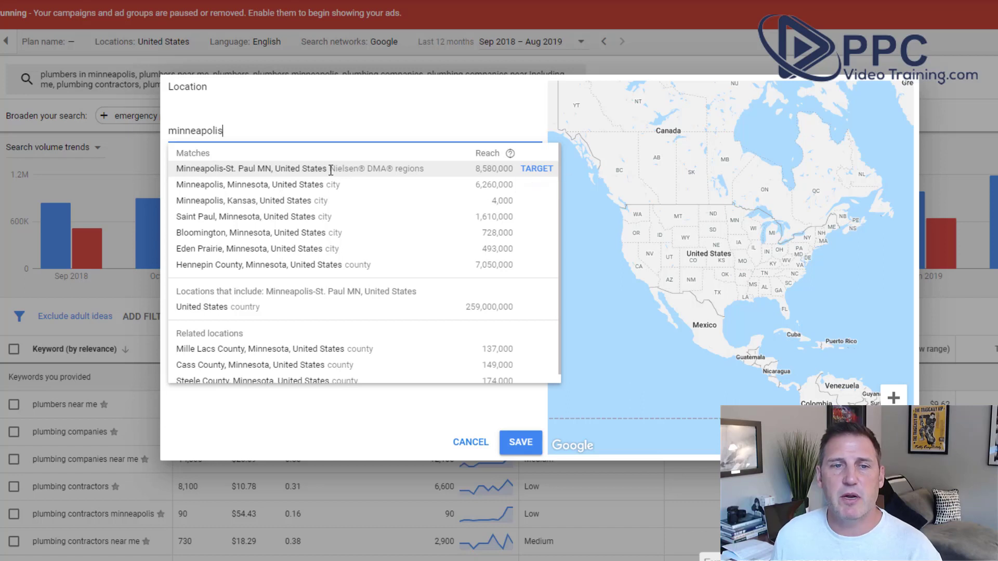
left_click(531, 187)
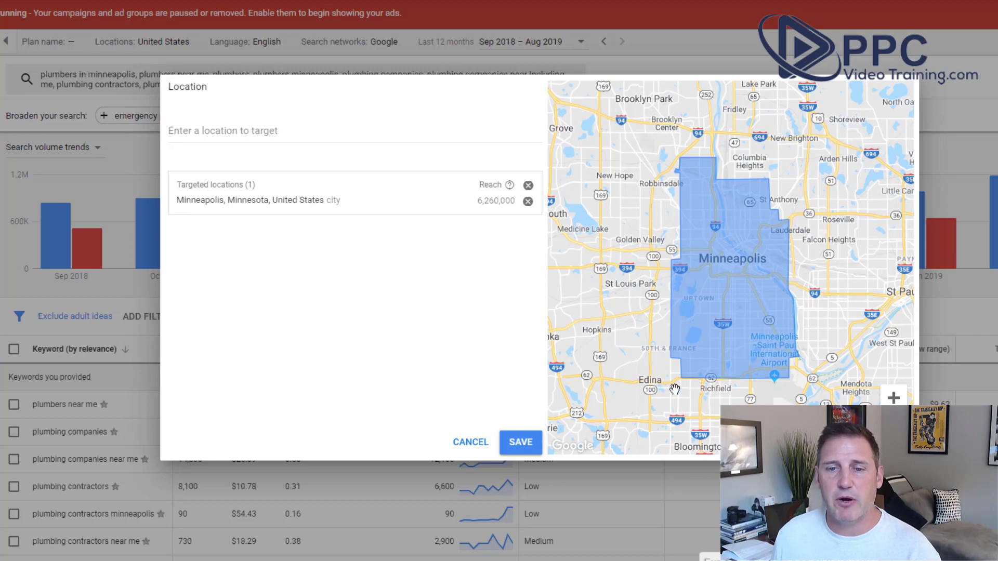
Add Edina, Minnesota, remove it again, and save Minneapolis as the only location.
left_click(272, 136)
type("edina")
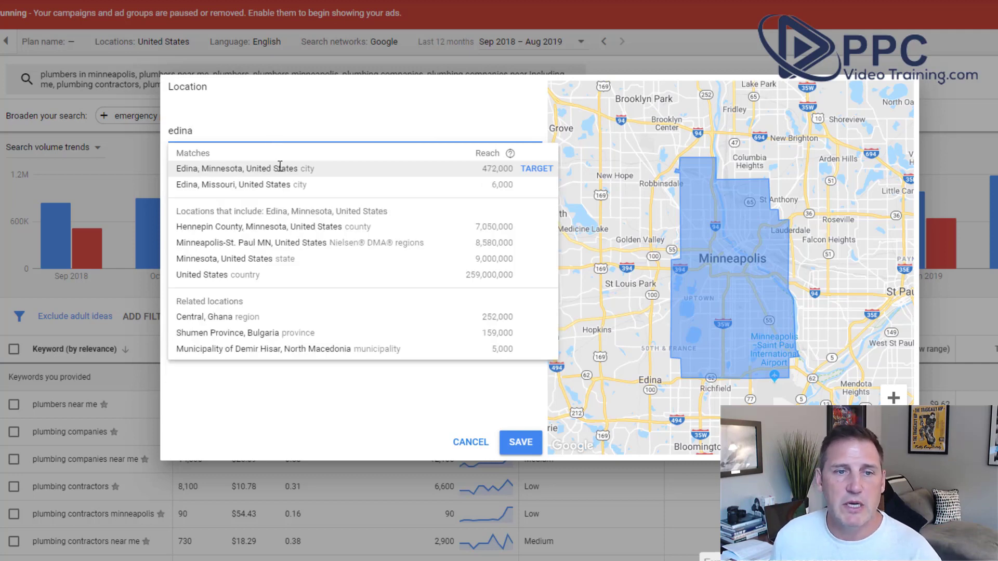
left_click(536, 168)
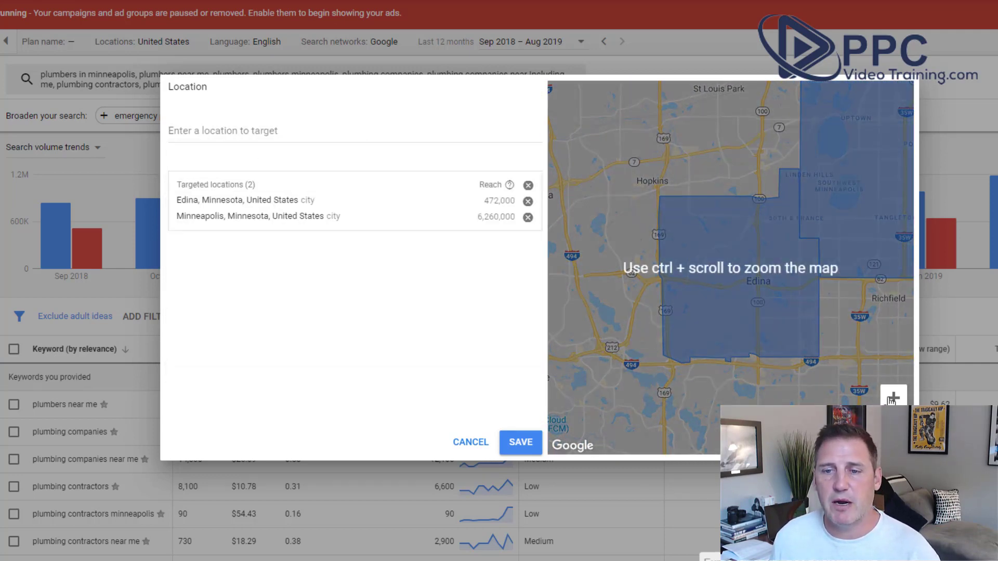
scroll(704, 329, "down", 1)
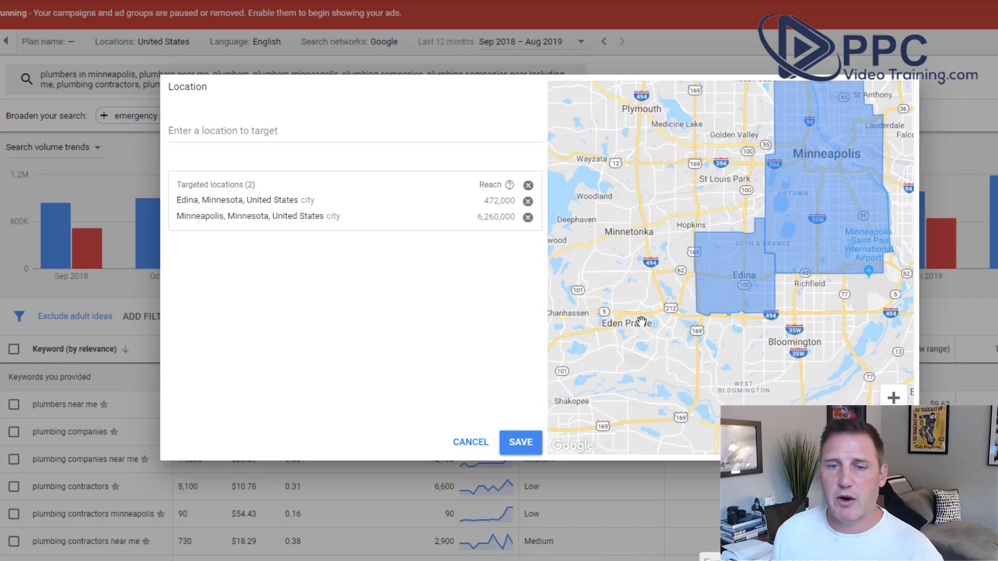
left_click(528, 202)
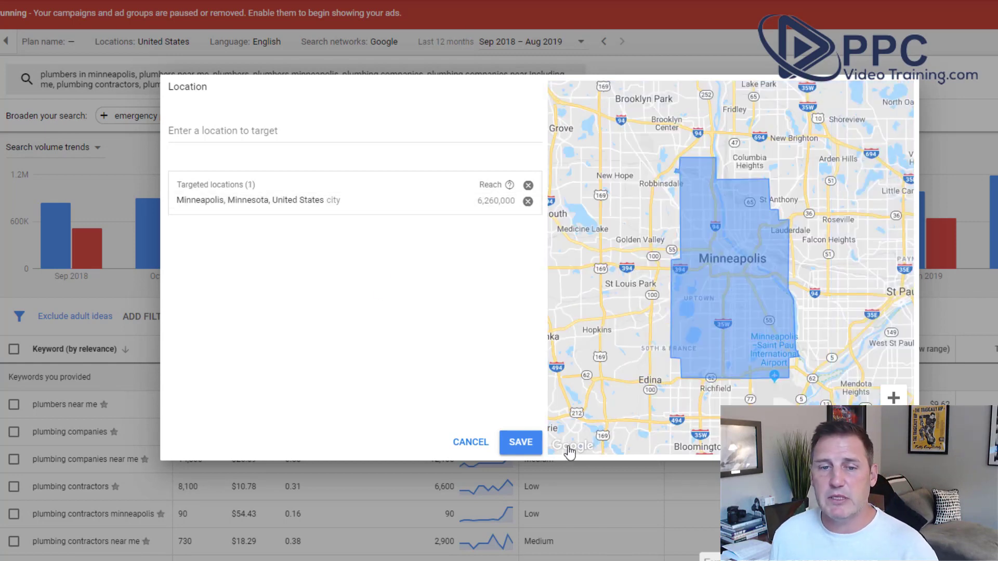
left_click(521, 443)
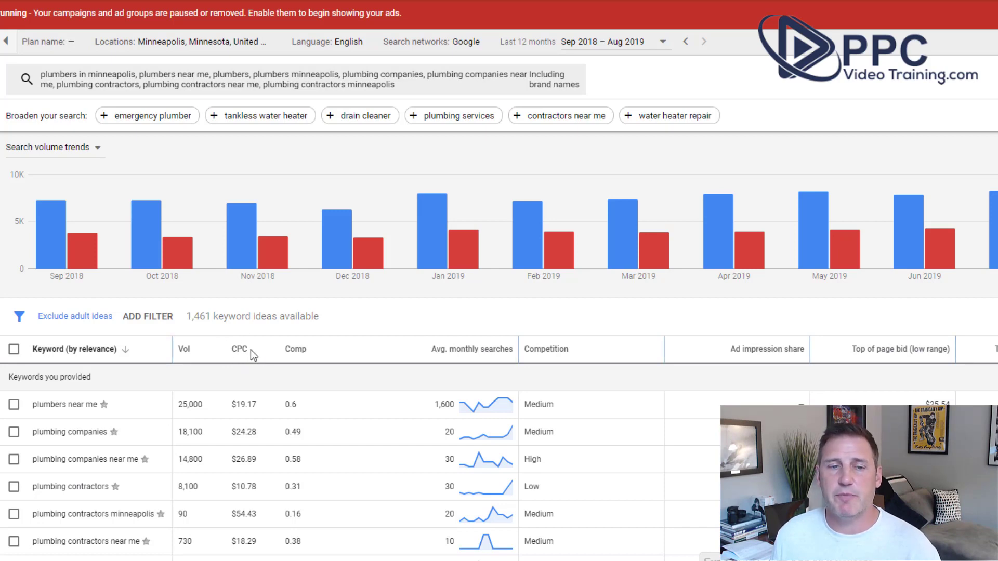
left_click_drag(230, 405, 257, 458)
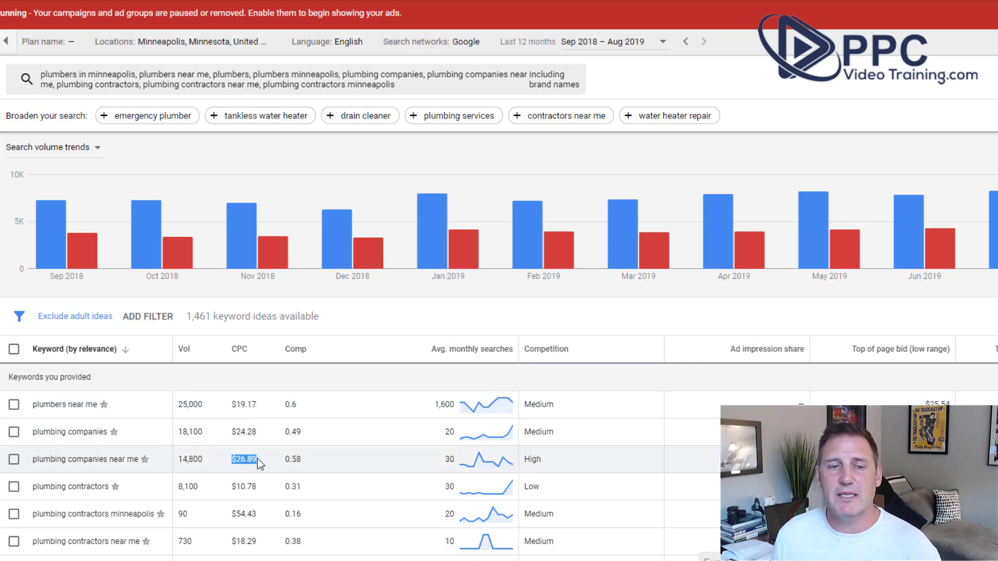
left_click(241, 513)
left_click(252, 516)
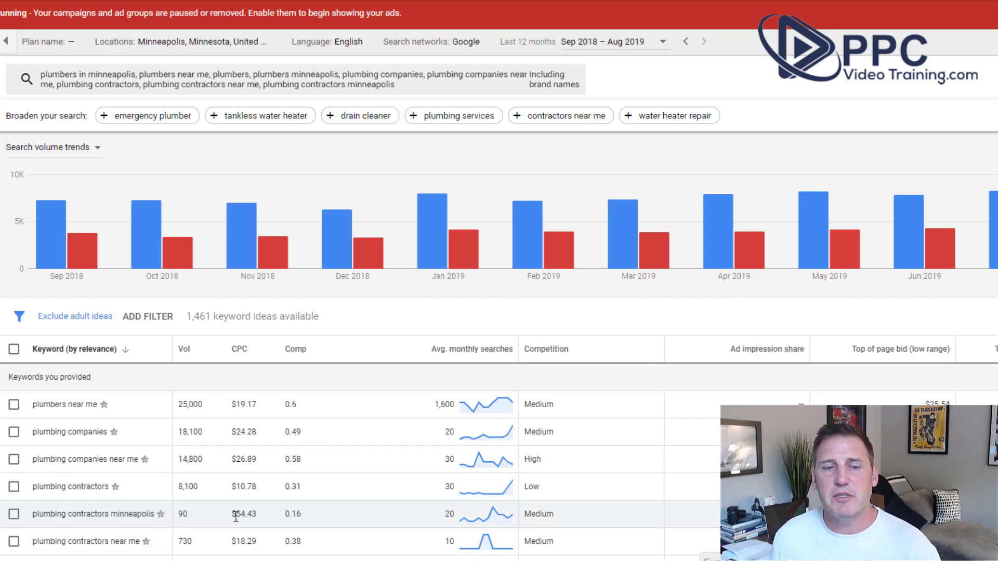
left_click_drag(236, 517, 257, 513)
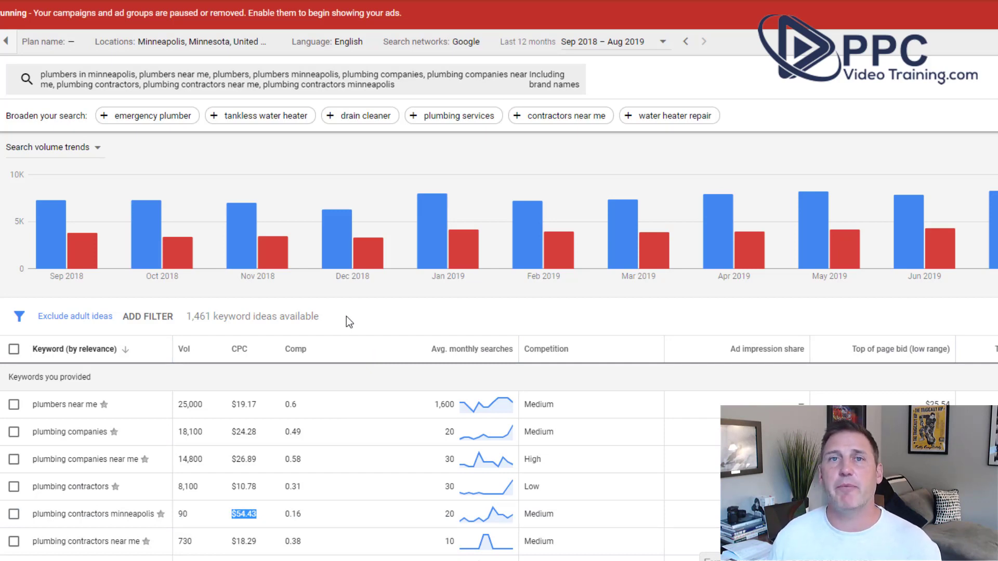
left_click(260, 508)
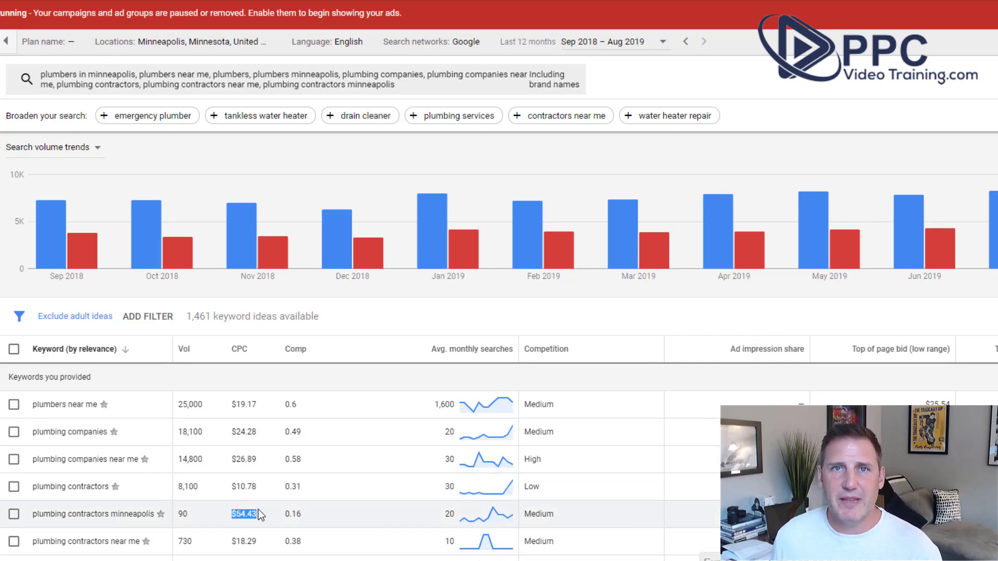
Check the plumbing keywords from 'plumbers near me' through 'plumbing contractors near me'.
left_click(14, 404)
left_click(14, 433)
left_click(15, 460)
left_click(14, 487)
left_click(14, 514)
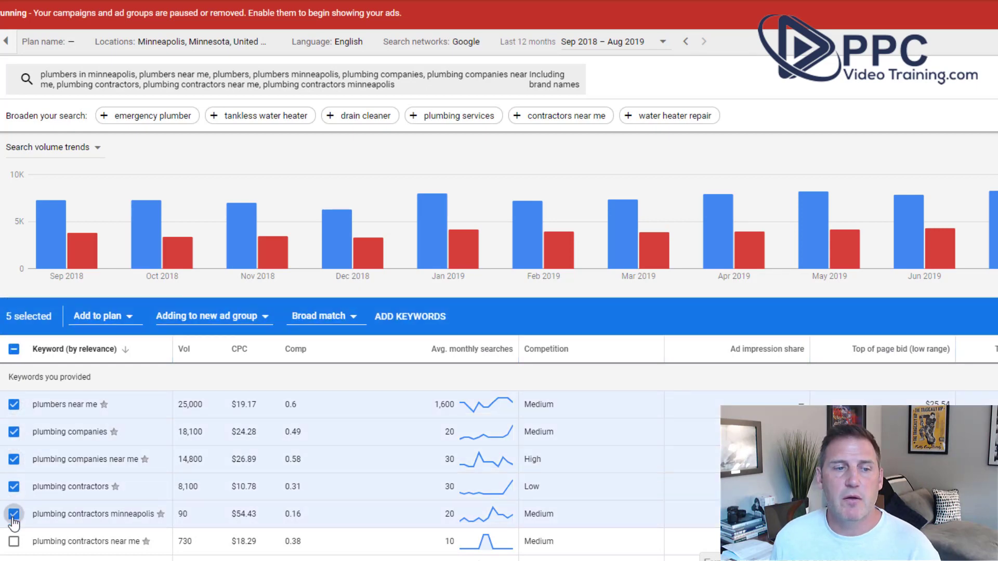
left_click(14, 543)
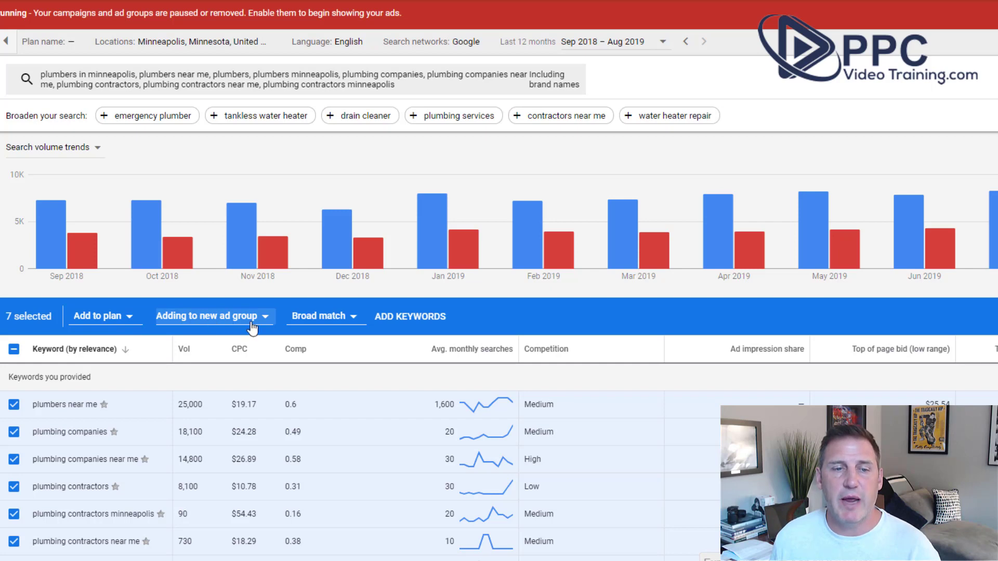
Change the selected keywords from Broad match to Phrase match and add them to the plan.
left_click(351, 317)
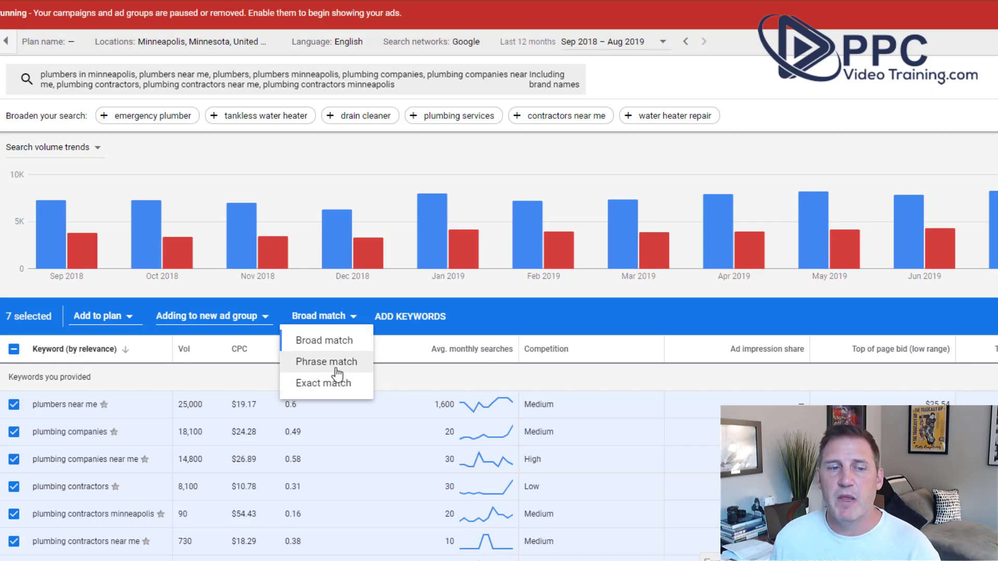
left_click(337, 364)
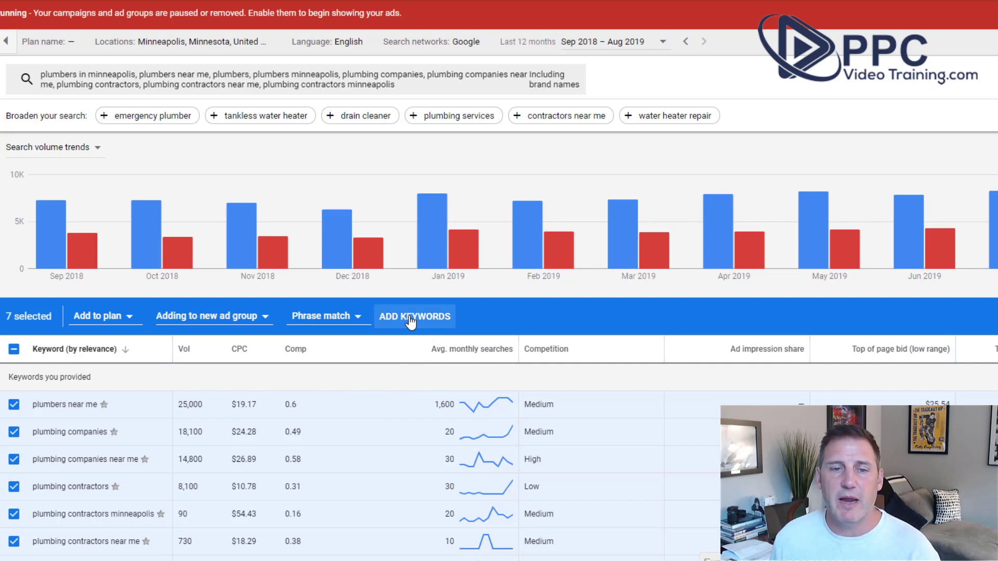
left_click(410, 318)
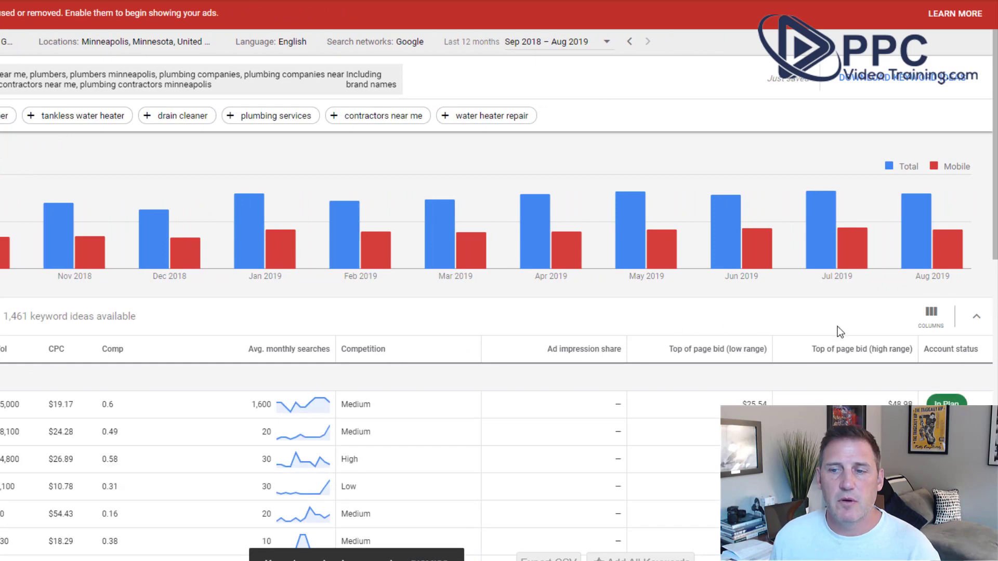
scroll(838, 326, "down", 1)
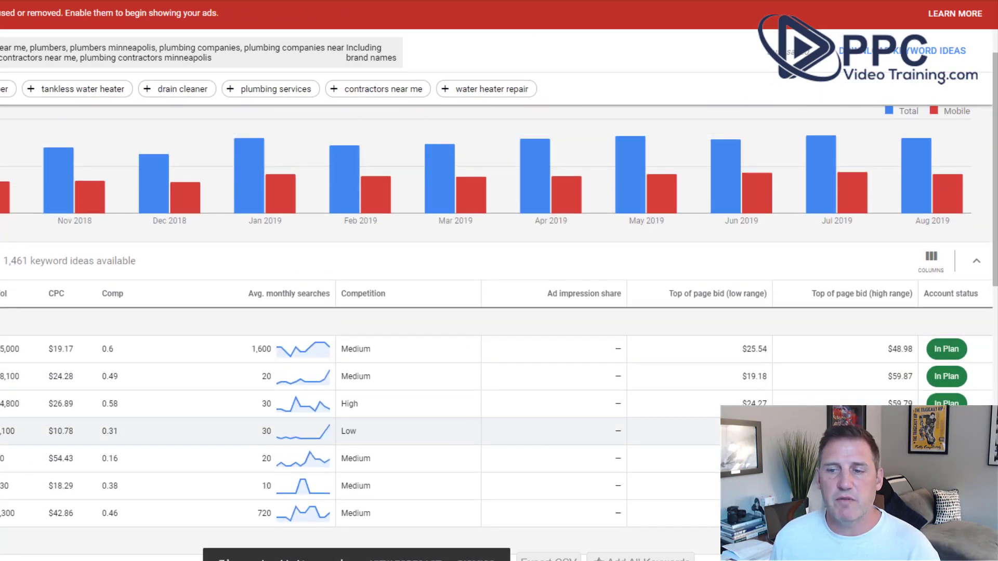
scroll(499, 291, "up", 1)
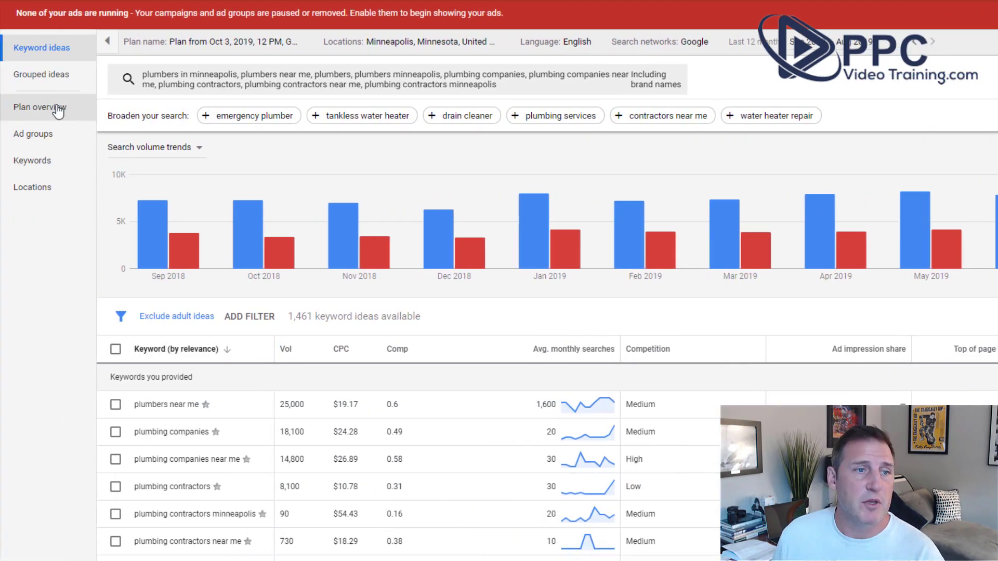
Open the plan overview and its Keywords forecast page, then open and close the download options.
left_click(47, 110)
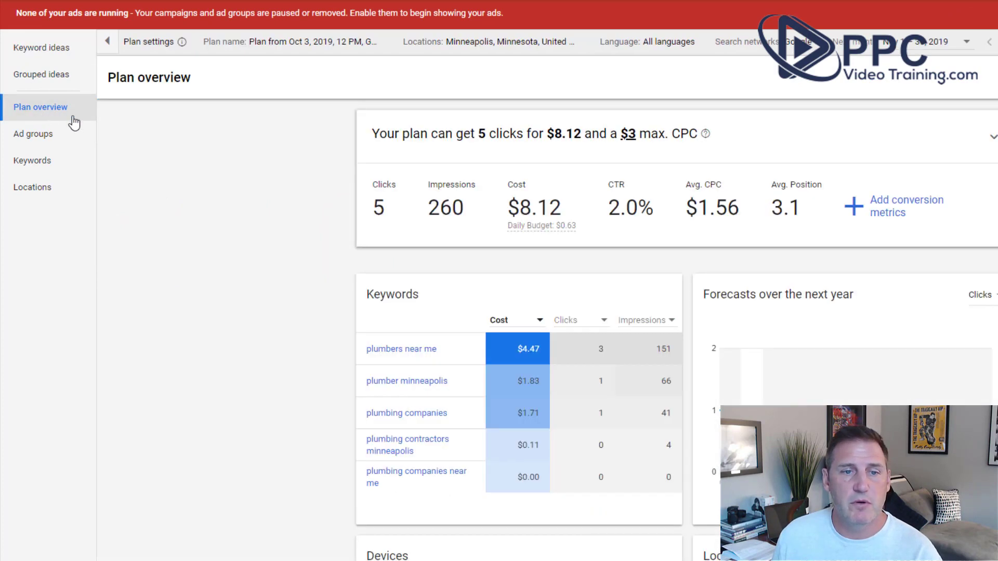
left_click(499, 320)
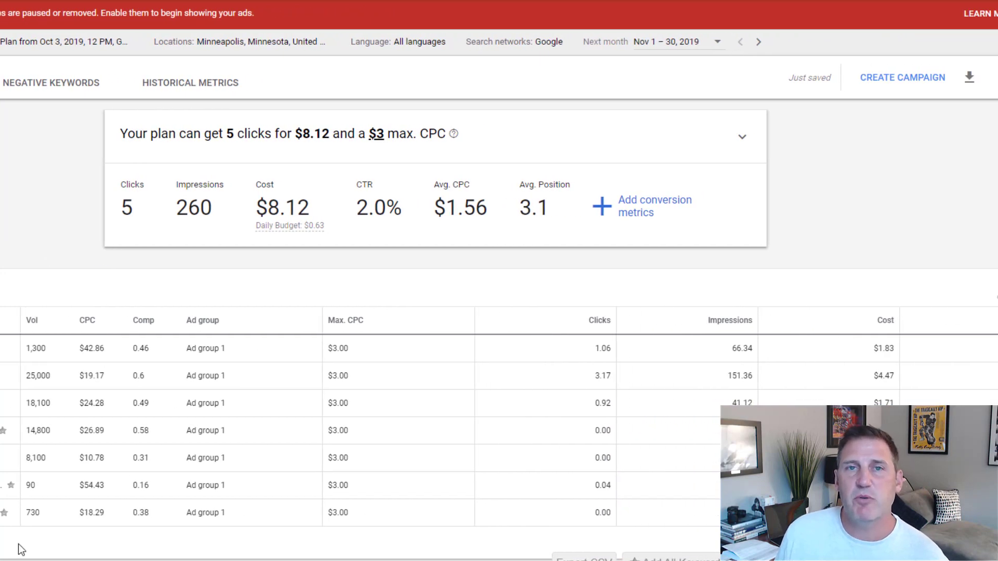
left_click(970, 79)
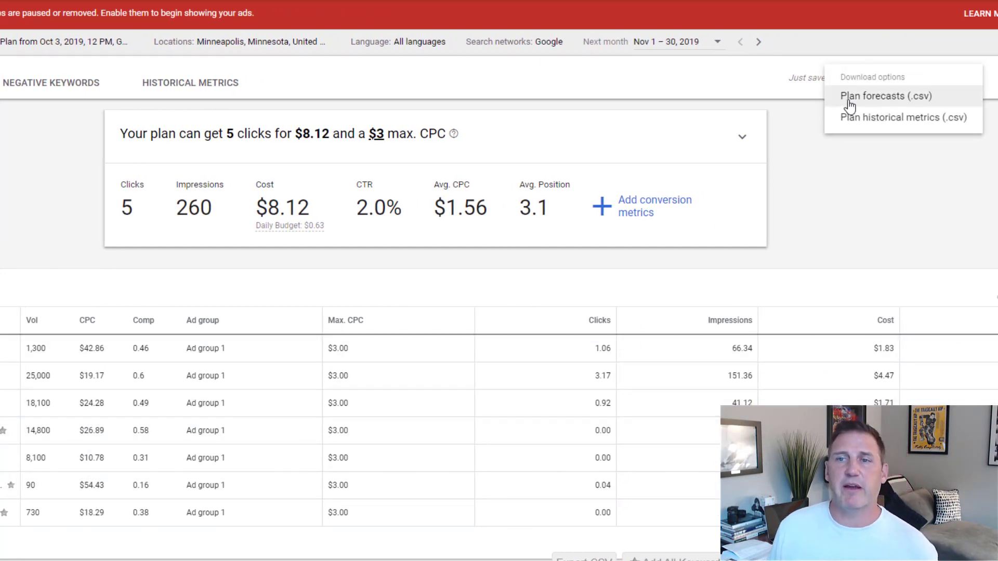
left_click(851, 208)
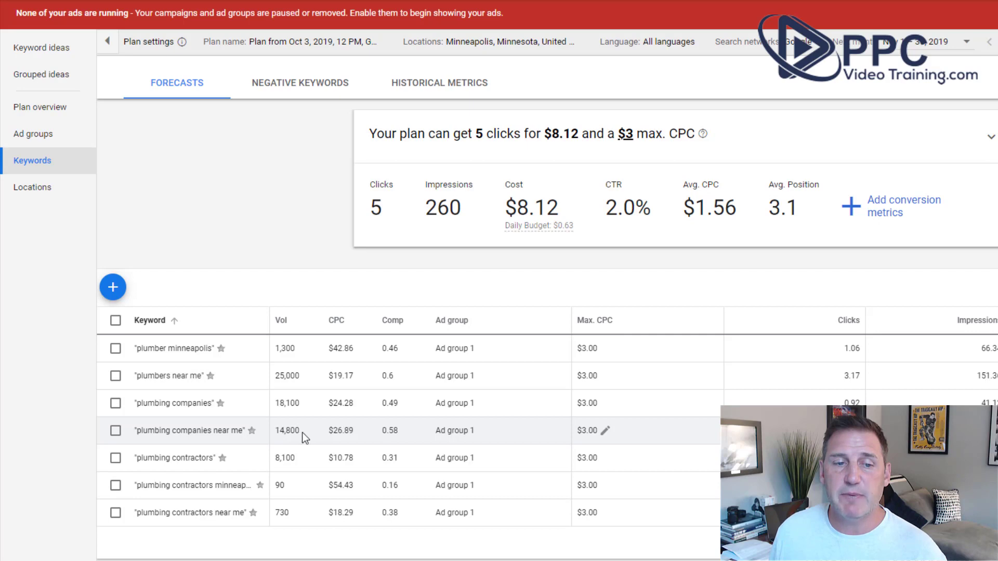
left_click_drag(383, 433, 404, 438)
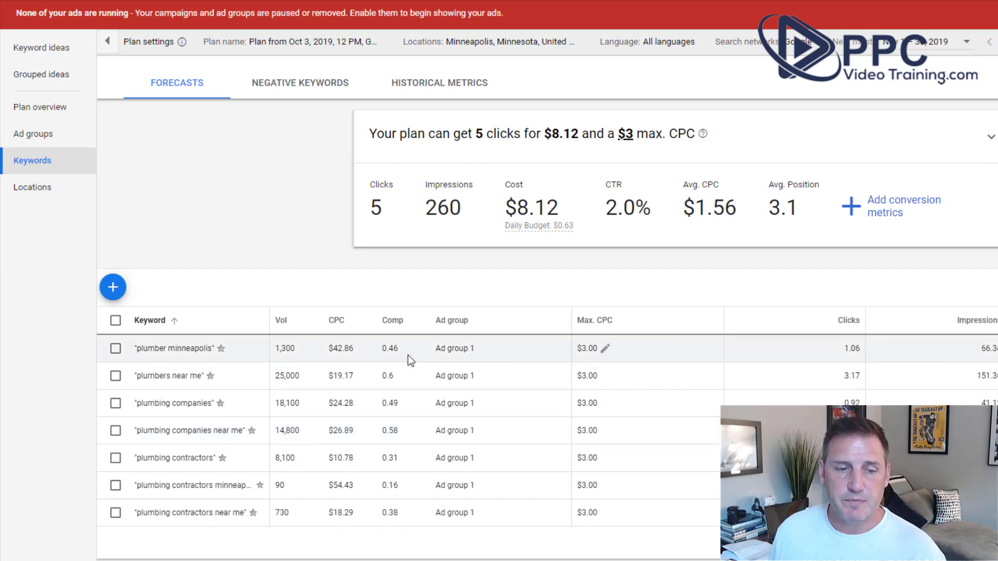
left_click_drag(276, 456, 304, 461)
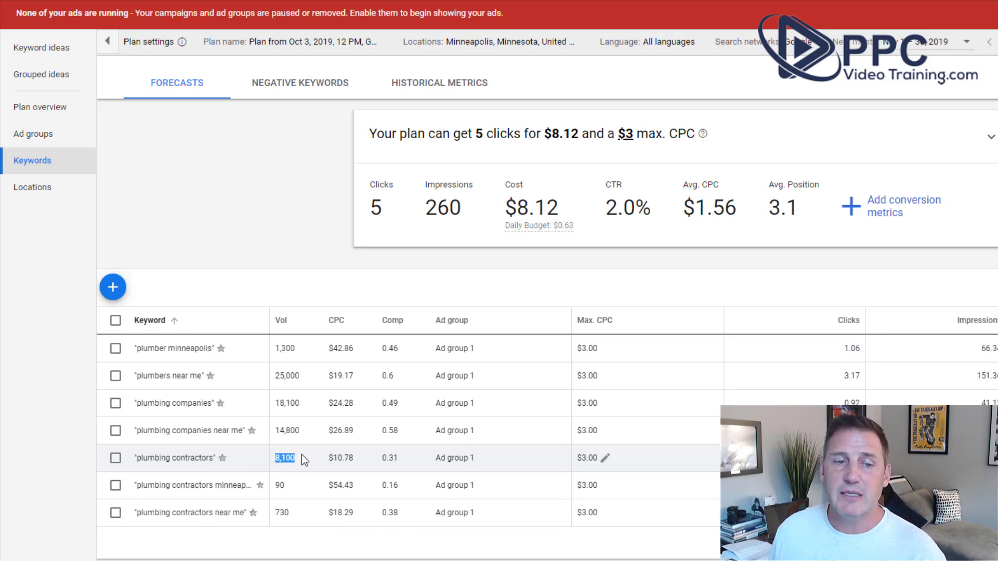
left_click(380, 465)
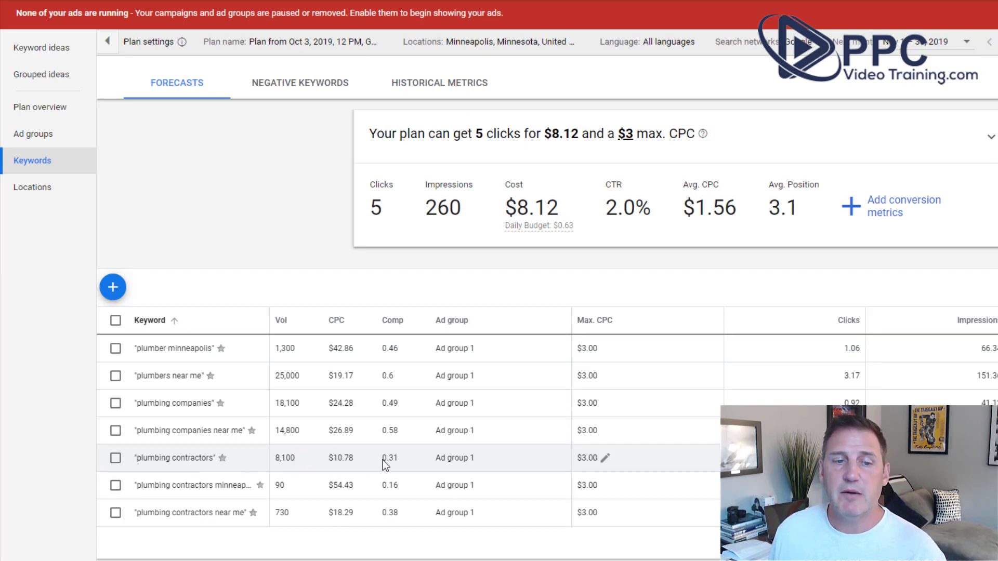